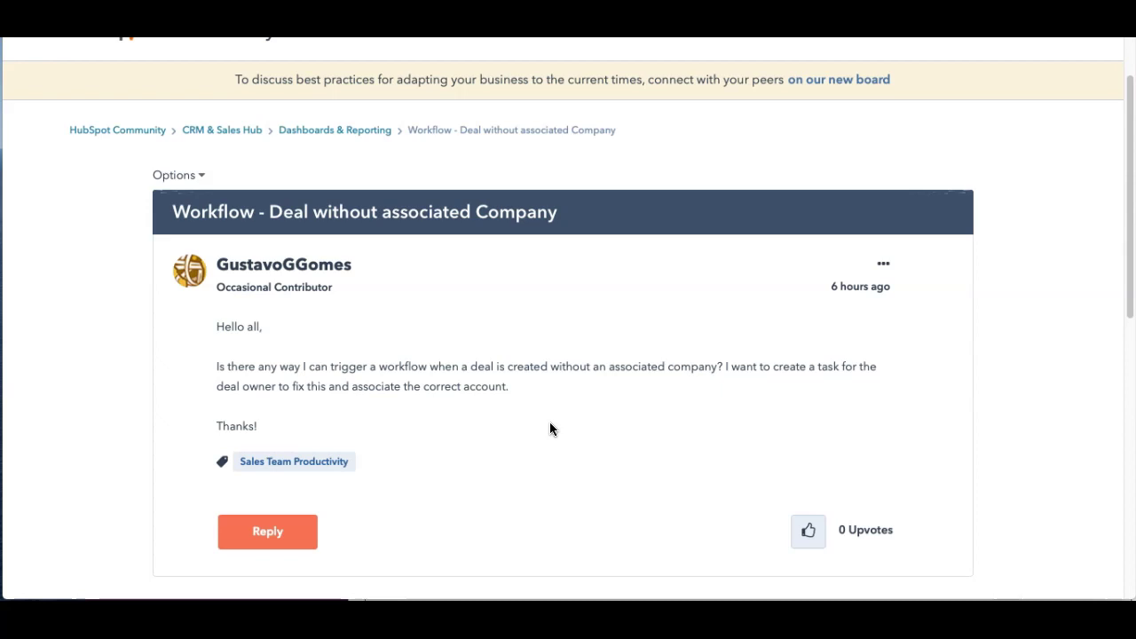
# Examine the enrollment trigger and the copy property action of the "Company has associated deal copy name" workflow, leaving both unchanged.
pyautogui.click(534, 419)
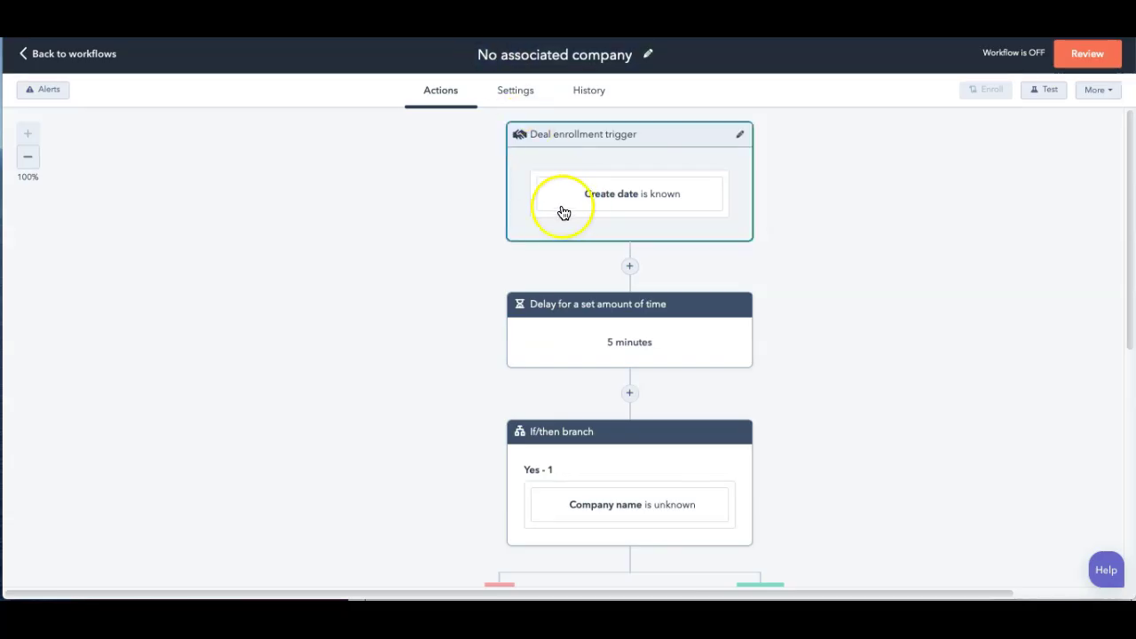
pyautogui.click(68, 53)
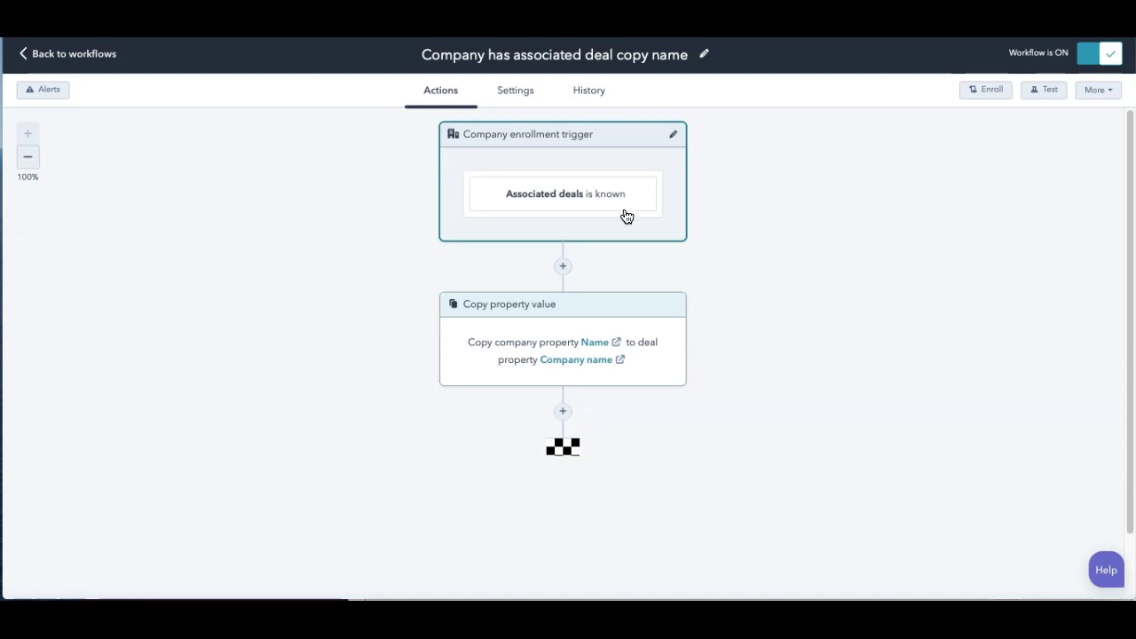
pyautogui.click(649, 230)
pyautogui.click(646, 365)
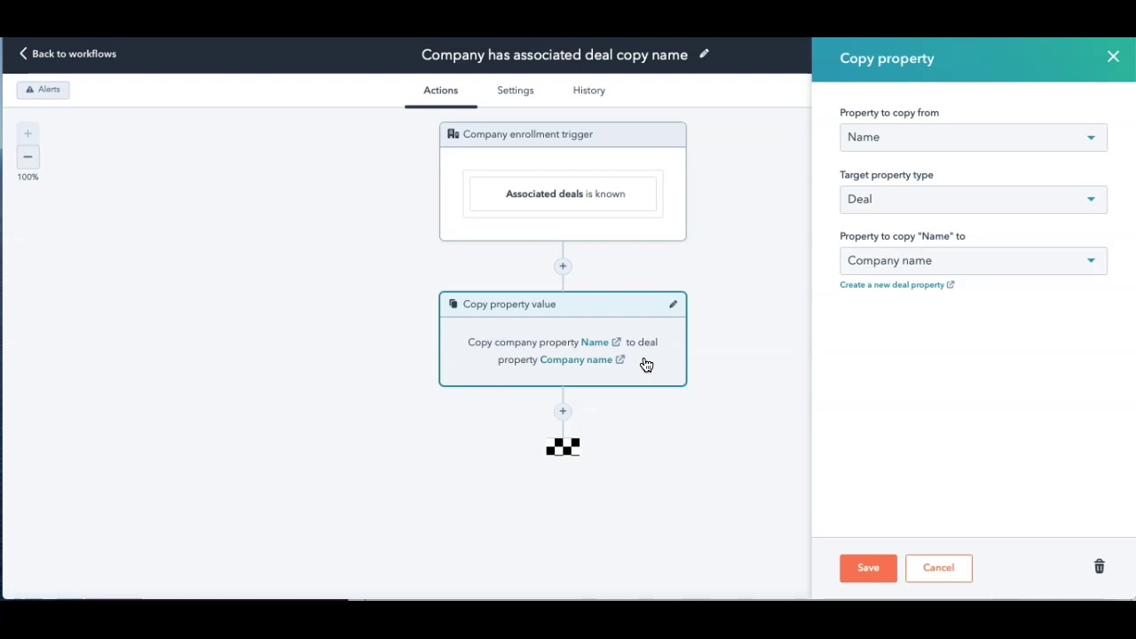
pyautogui.click(646, 364)
pyautogui.click(621, 224)
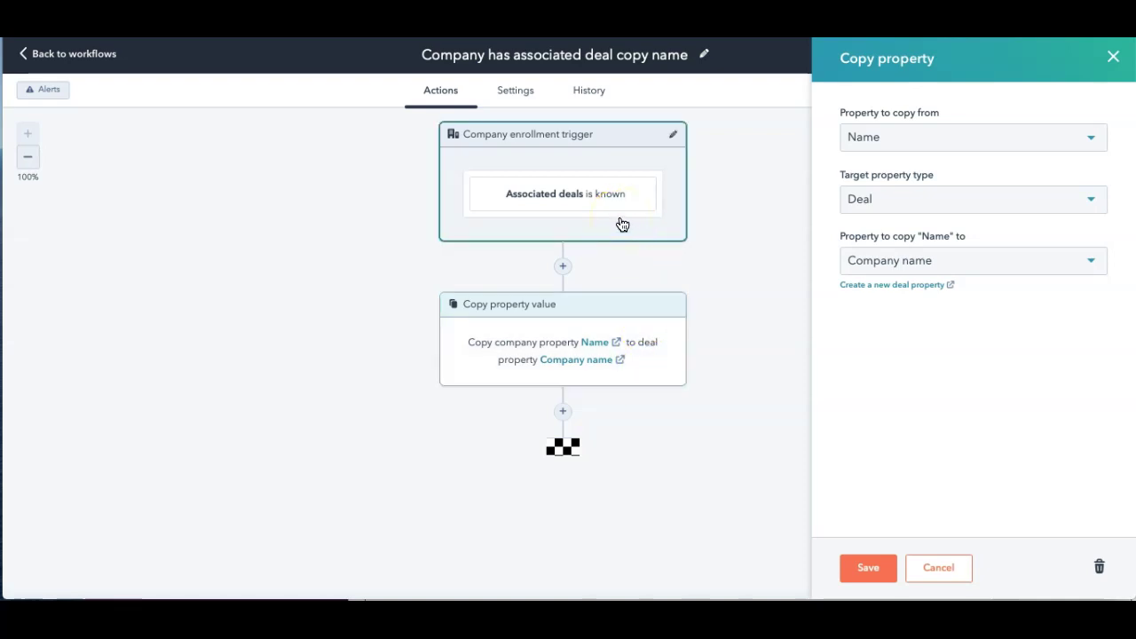
pyautogui.moveTo(622, 223)
pyautogui.mouseDown()
pyautogui.moveTo(507, 151)
pyautogui.moveTo(547, 168)
pyautogui.moveTo(634, 357)
pyautogui.moveTo(618, 362)
pyautogui.mouseUp()
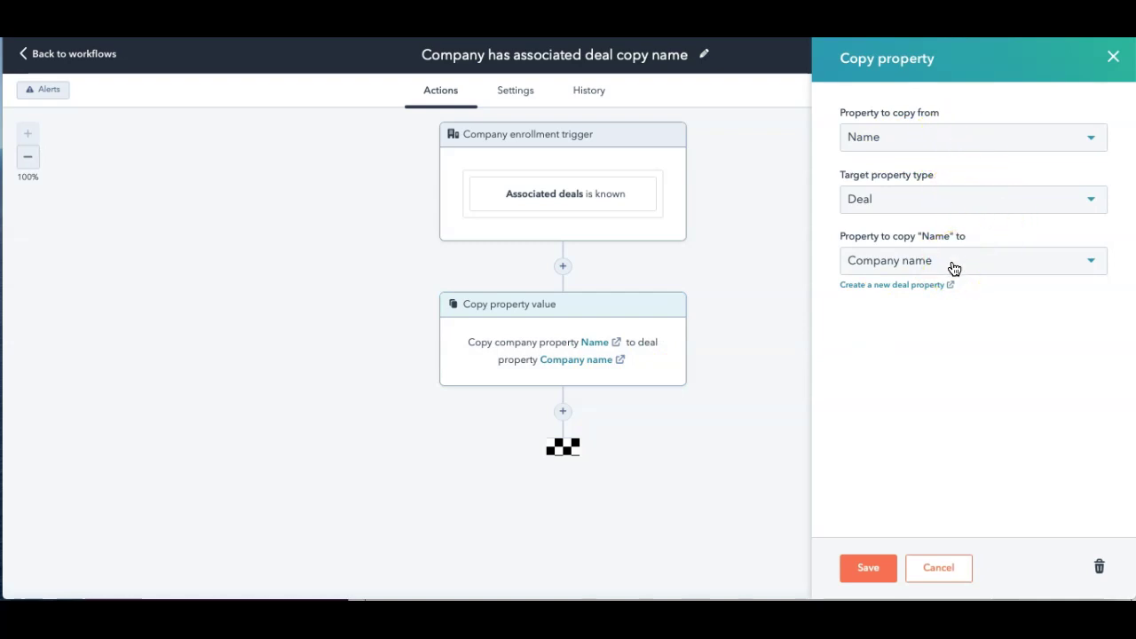
pyautogui.click(942, 569)
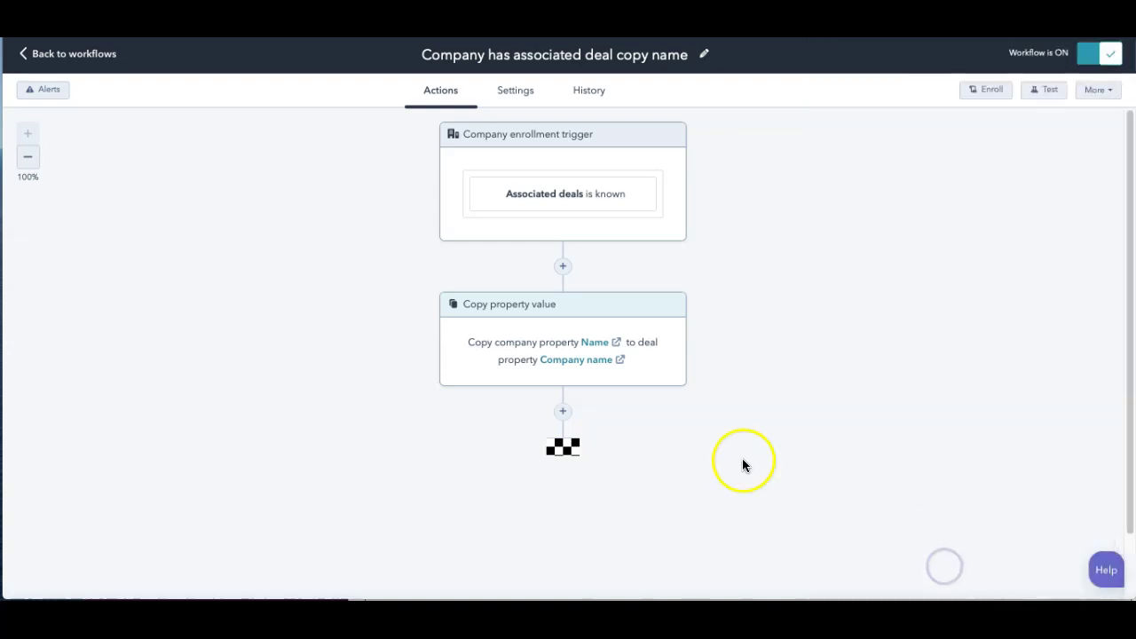
# Open the "No associated company" workflow and examine its deal enrollment trigger, delay and if/then branch.
pyautogui.click(42, 55)
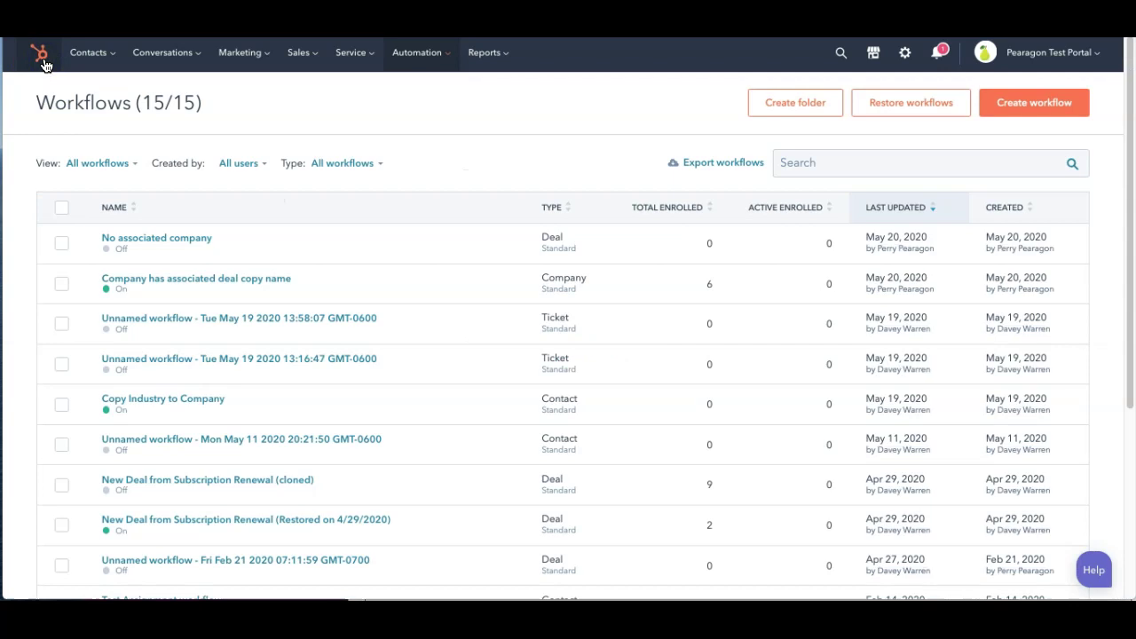
pyautogui.click(186, 241)
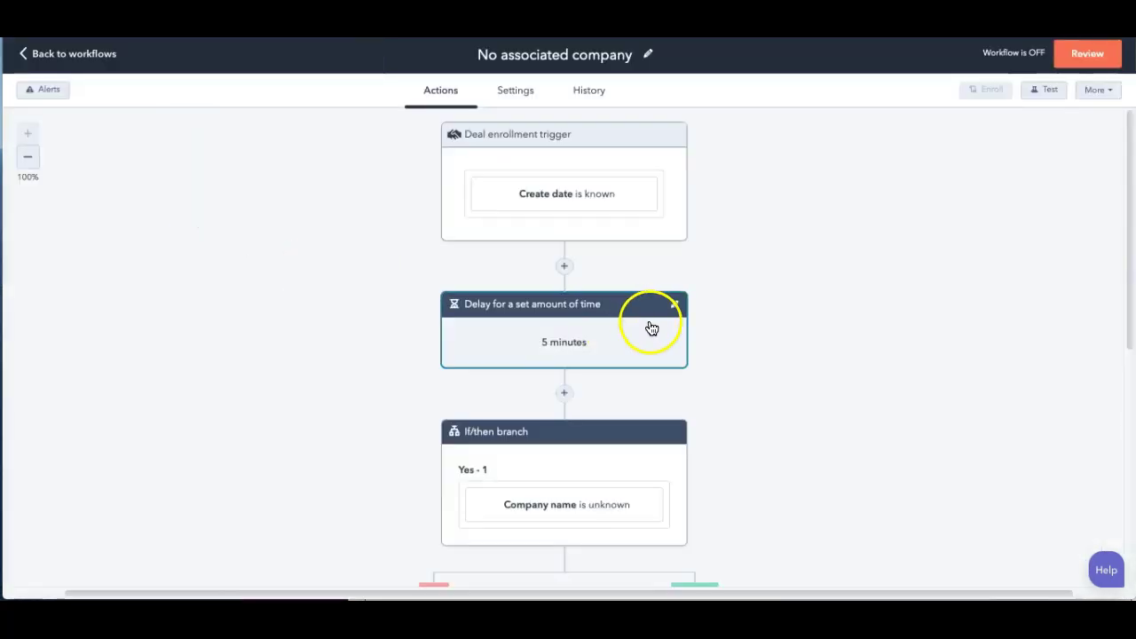
pyautogui.click(670, 226)
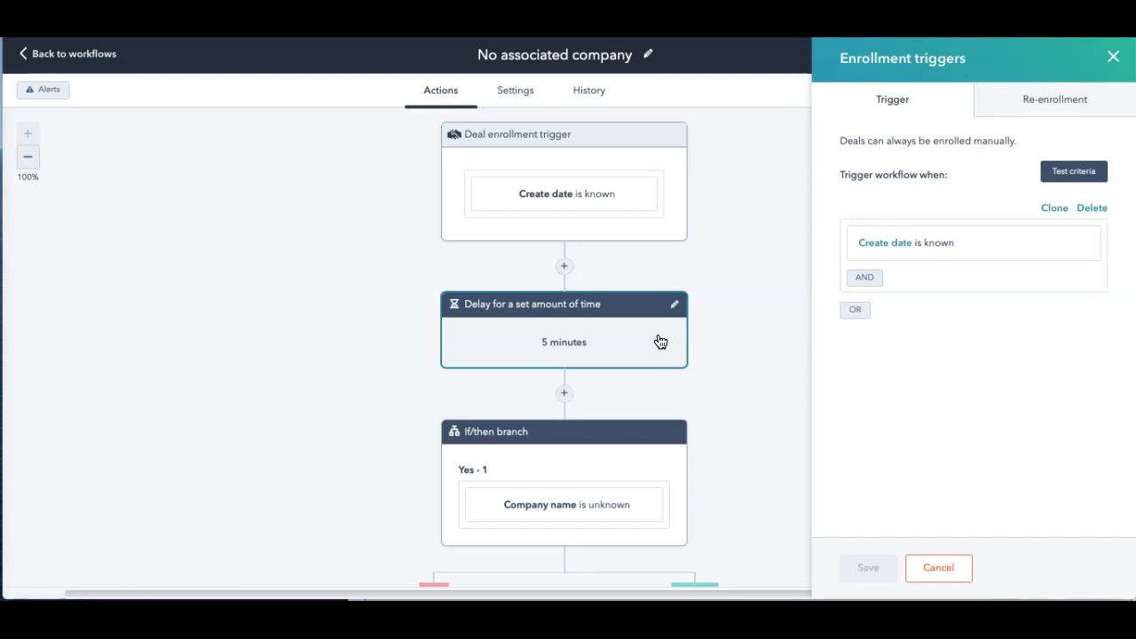
pyautogui.scroll(-1, 646, 347)
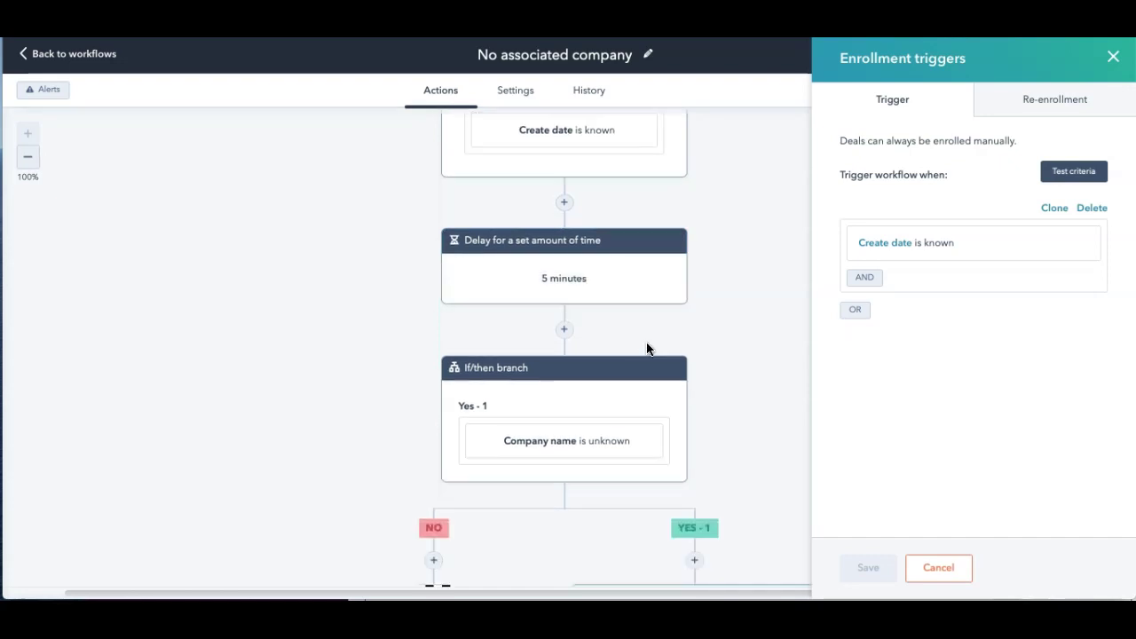
pyautogui.click(653, 356)
pyautogui.scroll(-1, 653, 356)
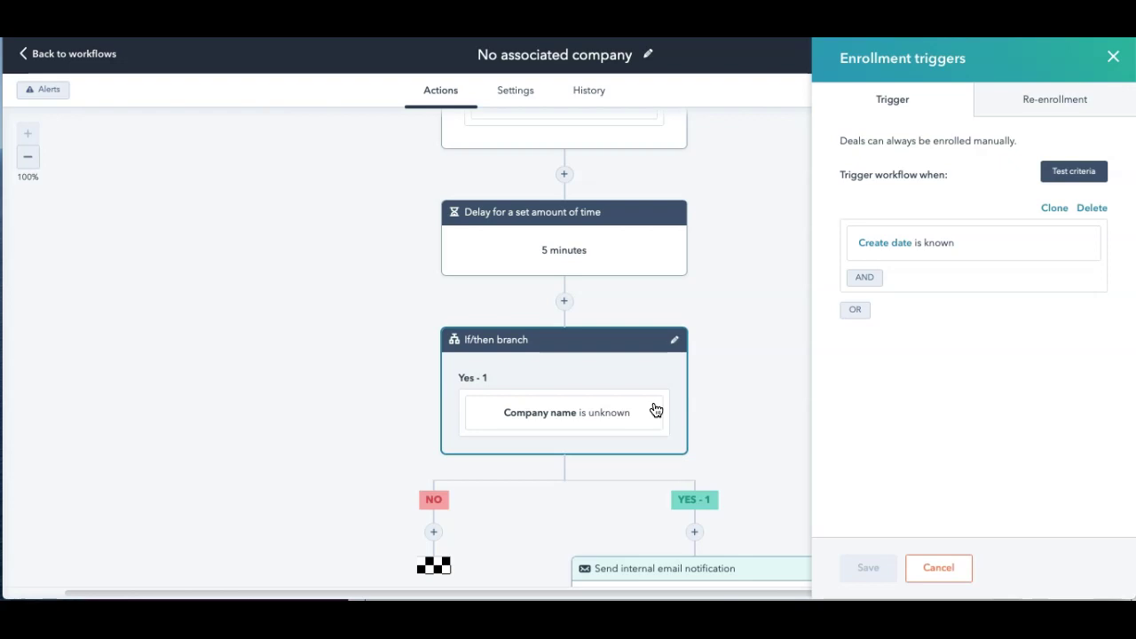
pyautogui.click(645, 410)
pyautogui.click(434, 506)
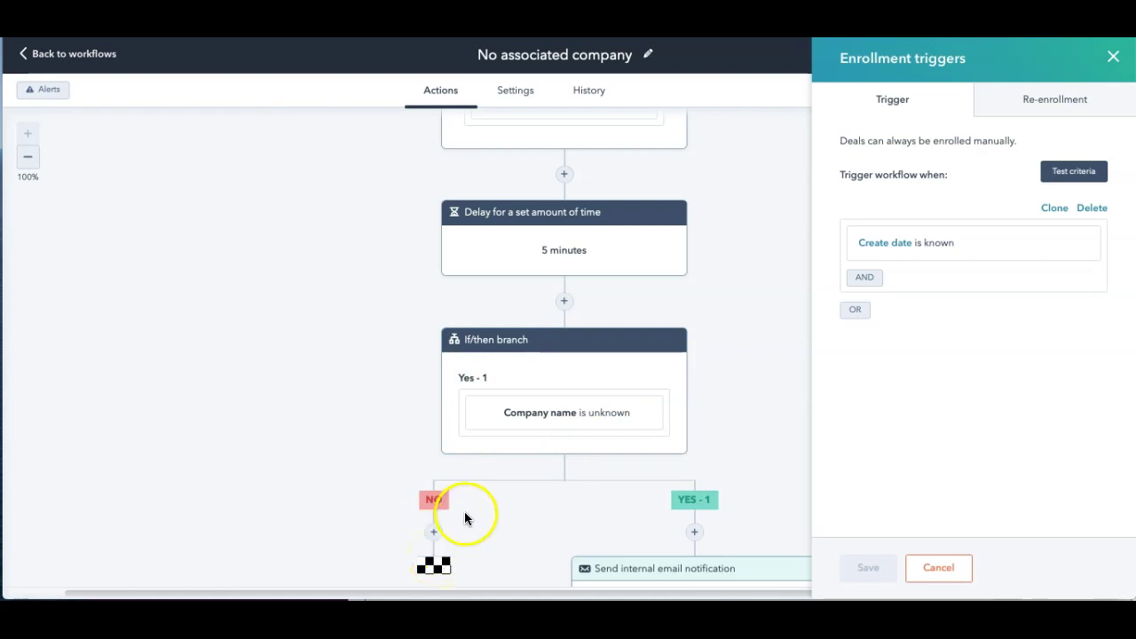
# Examine the recipient, subject and body of the internal email notification on the Yes branch, then close its settings.
pyautogui.scroll(-1, 772, 428)
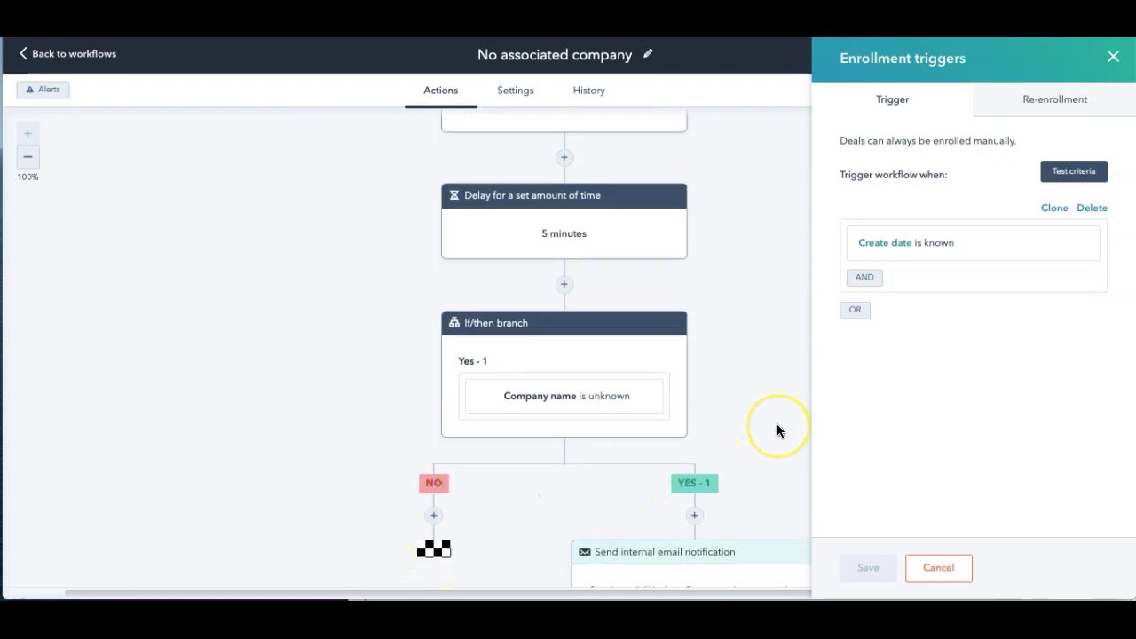
pyautogui.scroll(-3, 776, 430)
pyautogui.scroll(-1, 777, 423)
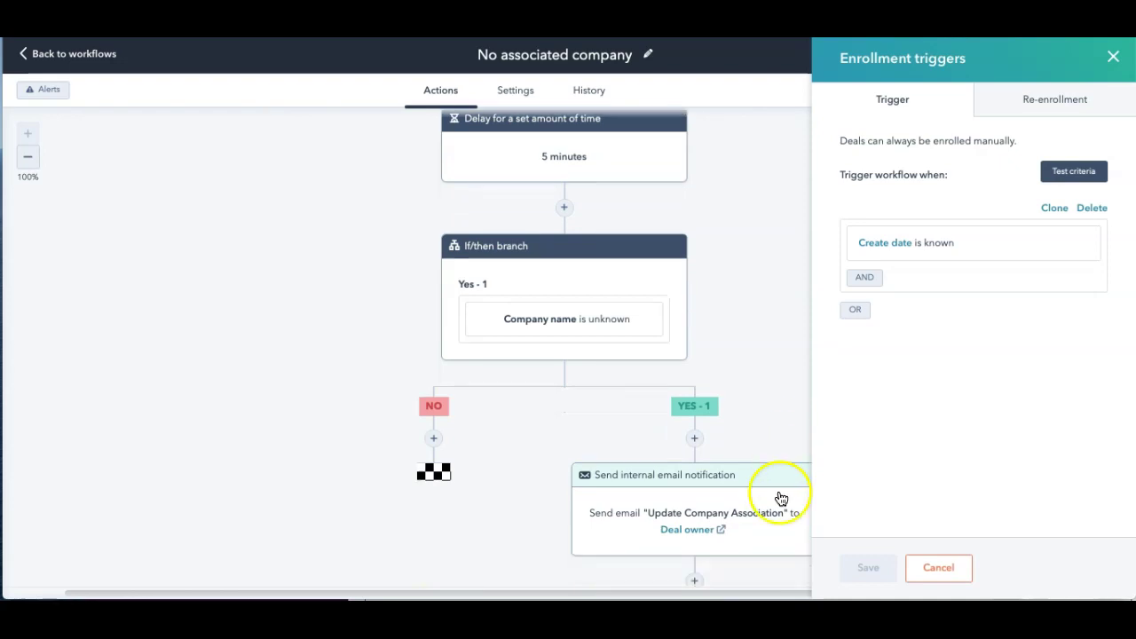
pyautogui.click(757, 539)
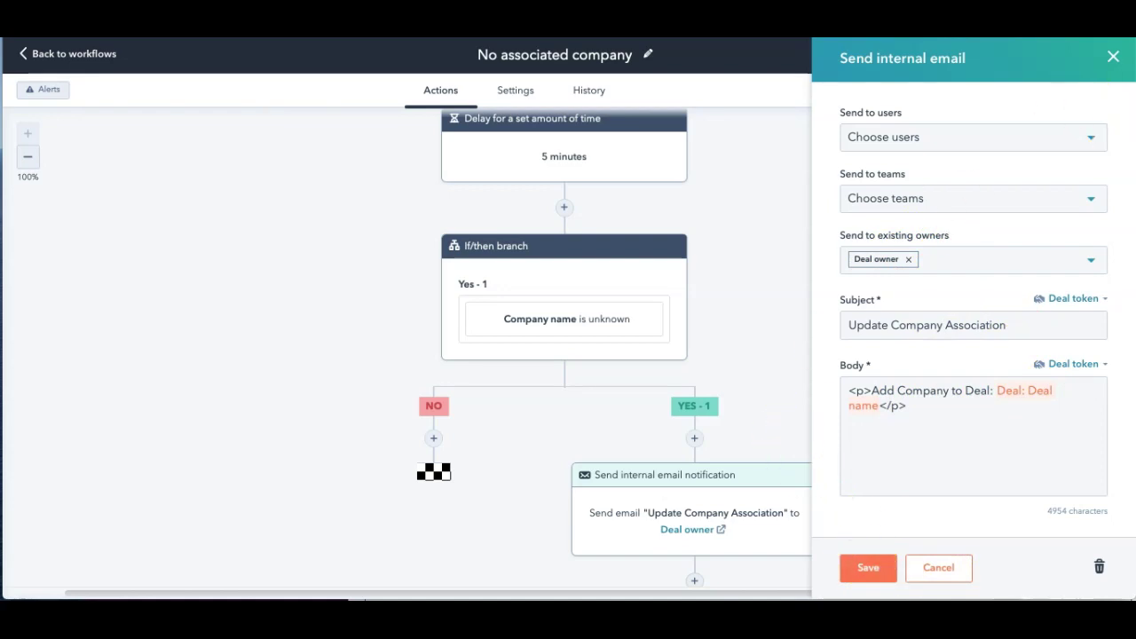
pyautogui.click(1112, 56)
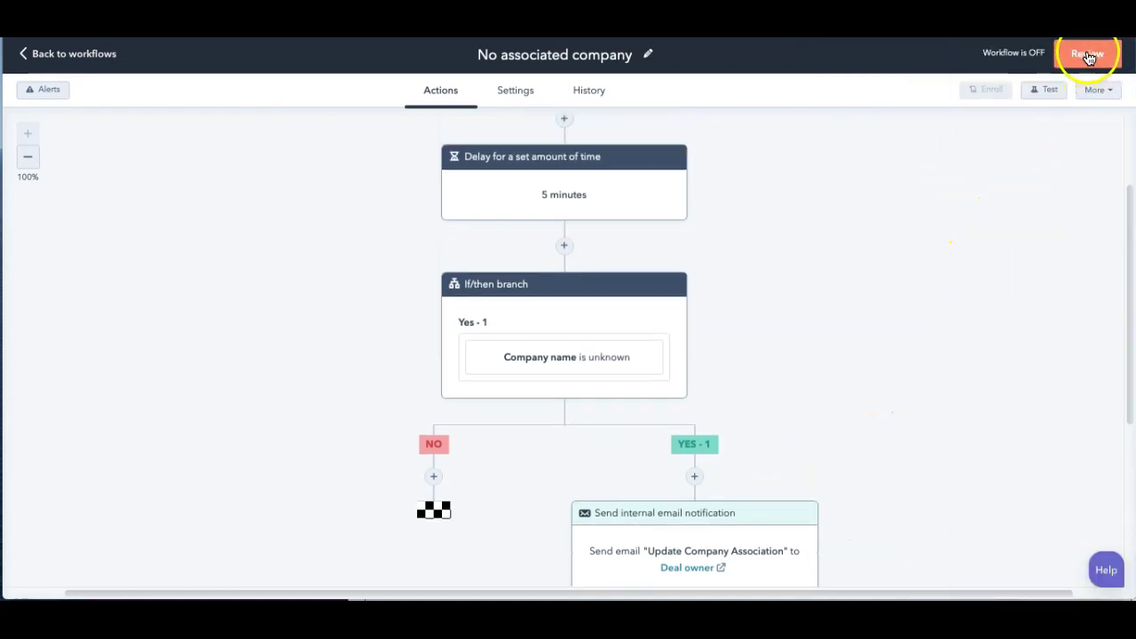
# Review and turn on the "No associated company" workflow, enrolling only deals that meet the trigger criteria after activation.
pyautogui.click(1096, 53)
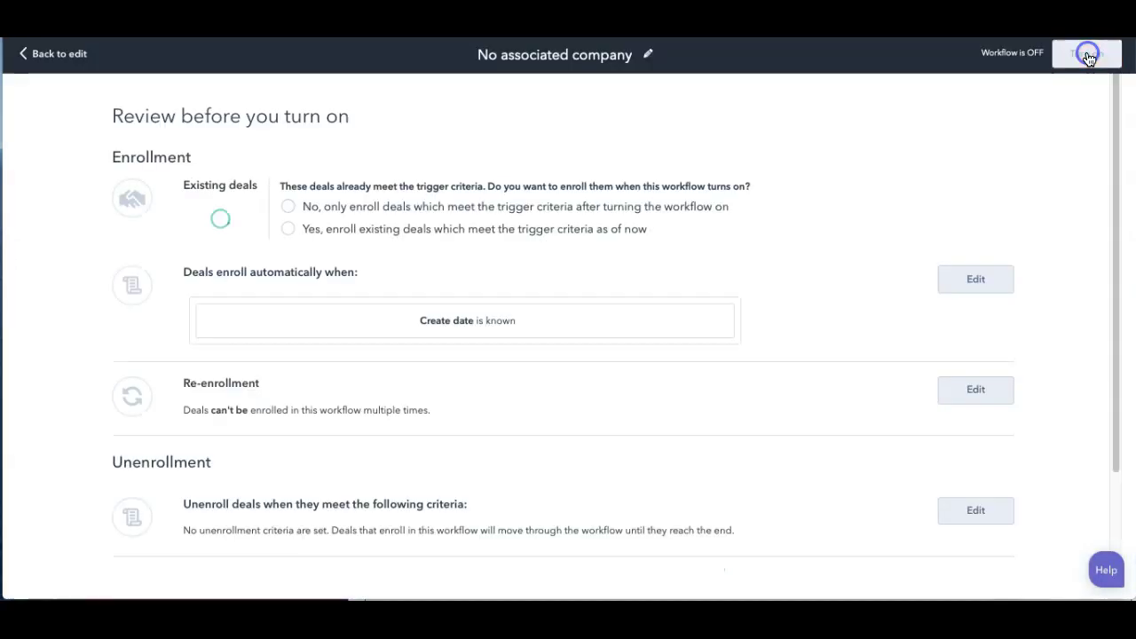
pyautogui.click(289, 231)
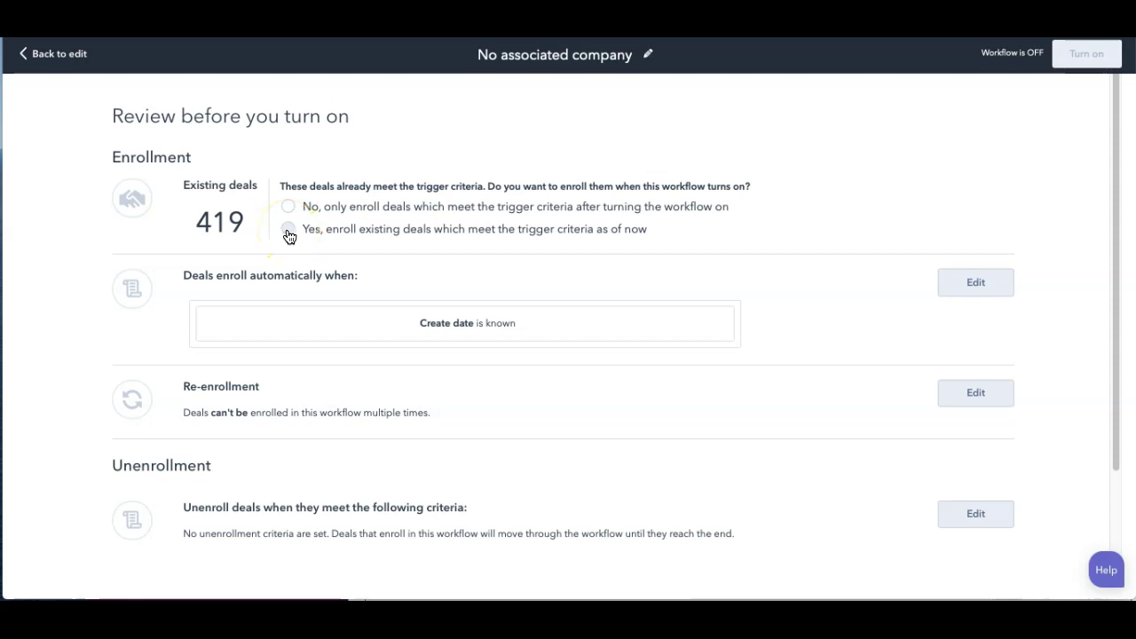
pyautogui.click(287, 206)
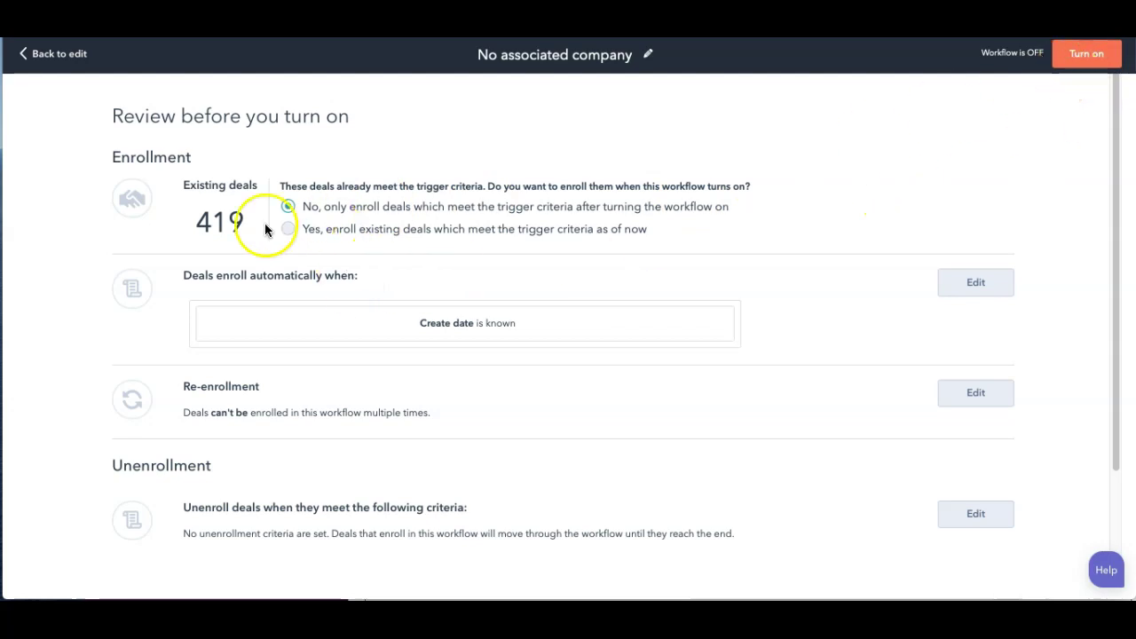
pyautogui.click(1084, 55)
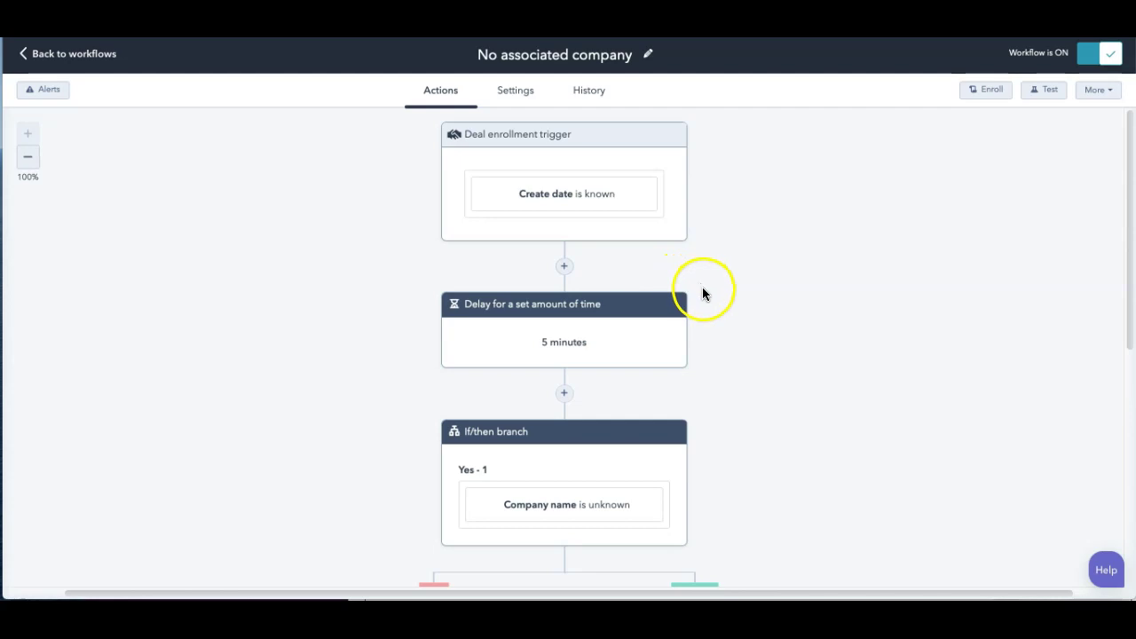
pyautogui.scroll(-1, 703, 291)
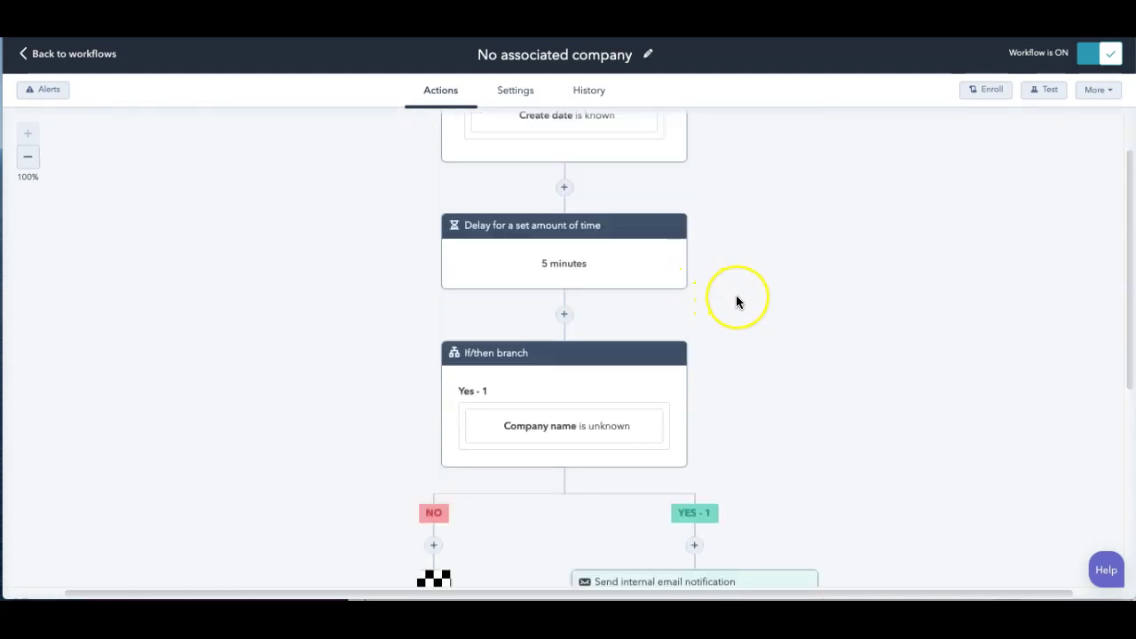
pyautogui.scroll(1, 736, 297)
pyautogui.scroll(1, 735, 296)
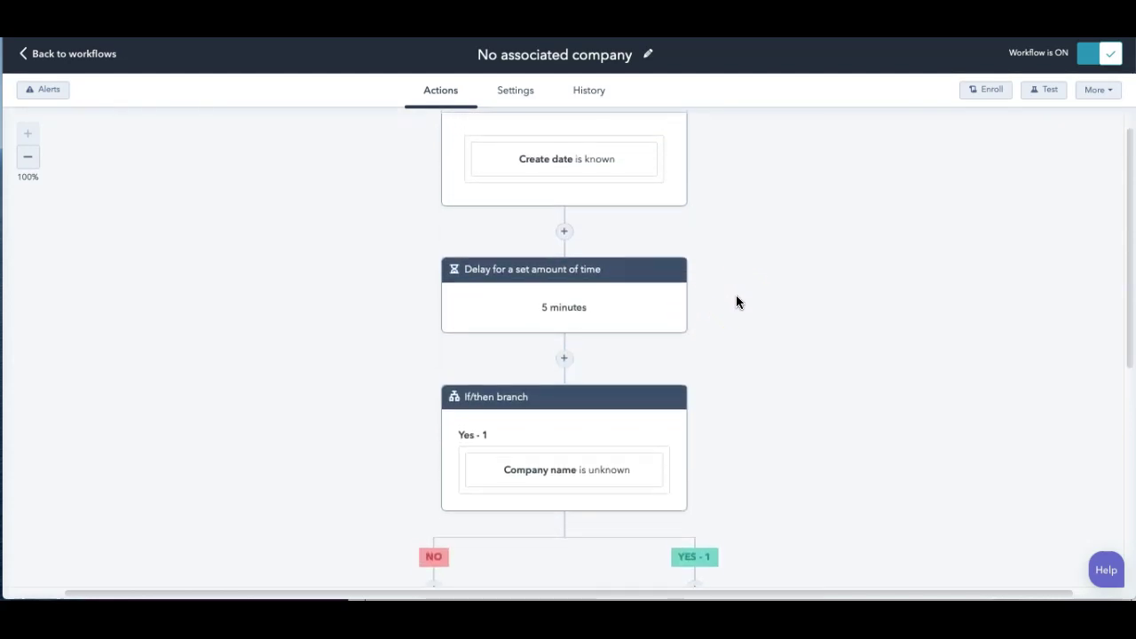
pyautogui.scroll(1, 736, 295)
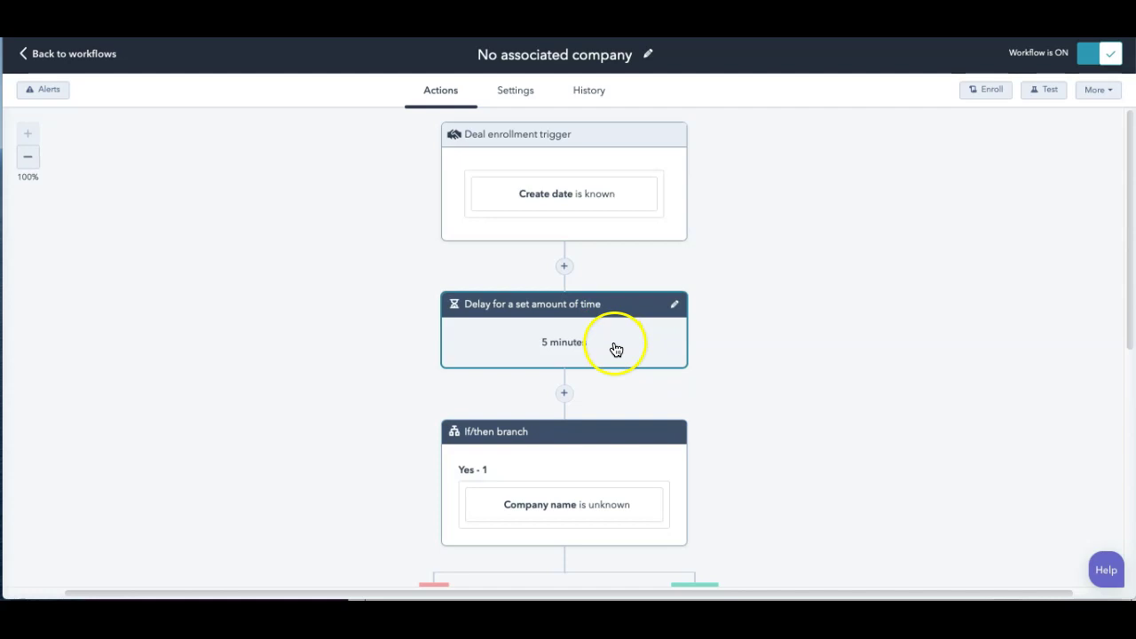
pyautogui.scroll(-3, 817, 404)
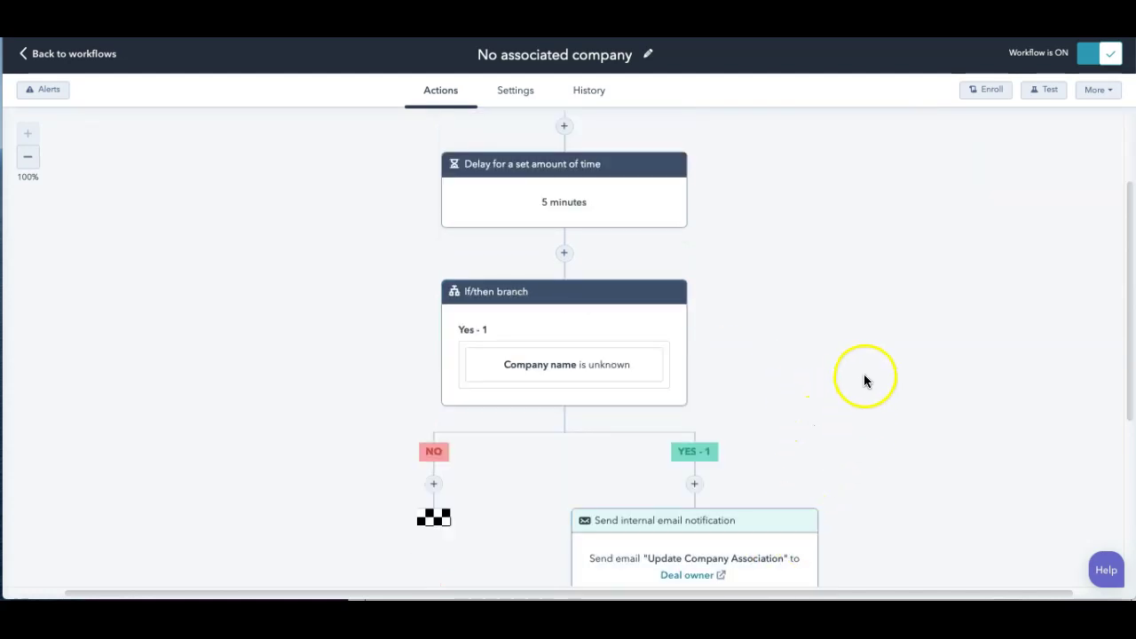
pyautogui.scroll(2, 866, 379)
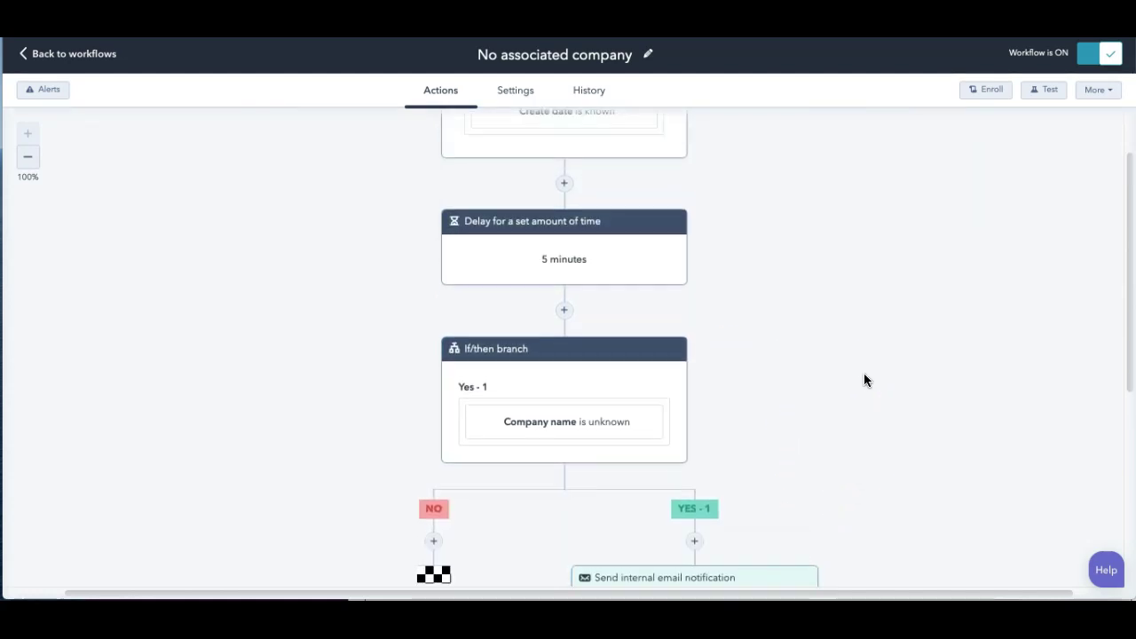
pyautogui.scroll(1, 865, 380)
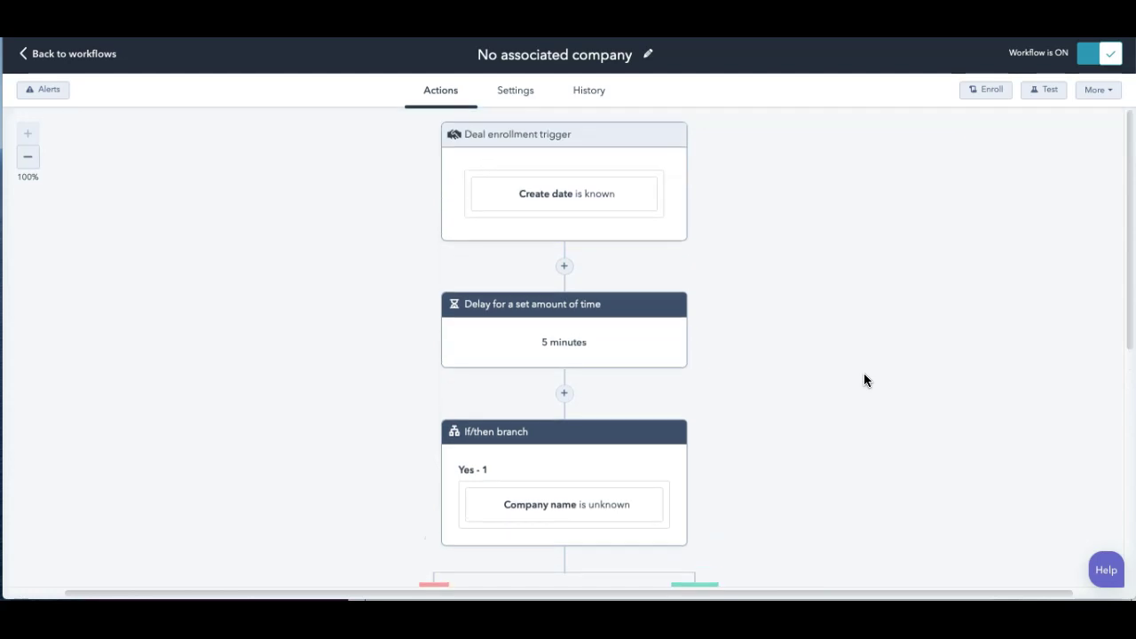